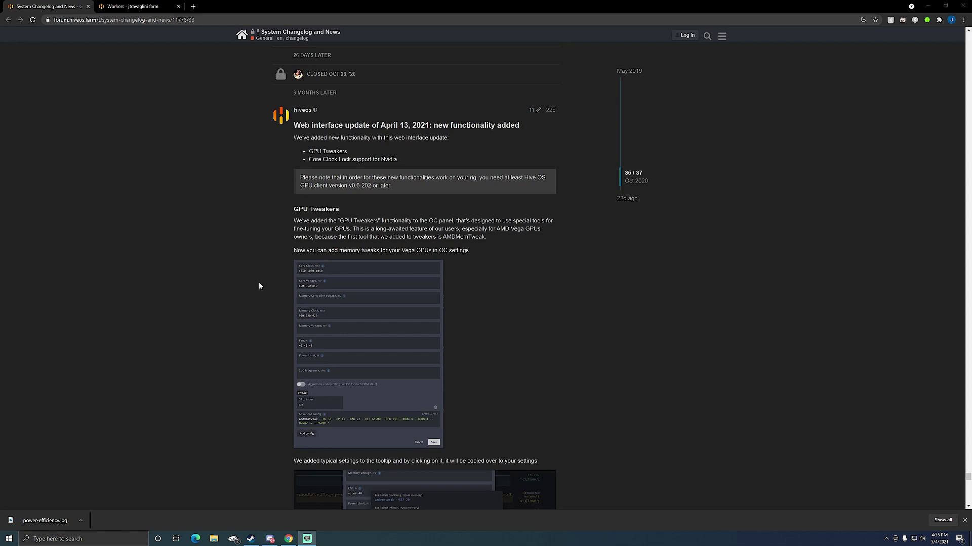
Scroll the changelog post down to the Core Clock Lock for Nvidia section and its suggested values table
scroll(259, 286, "down", 5)
scroll(259, 286, "down", 1)
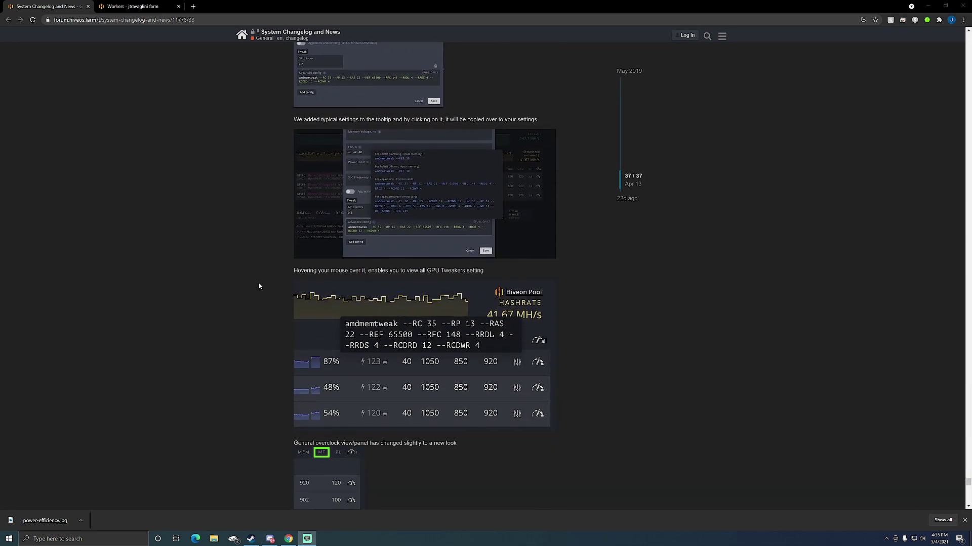
scroll(259, 287, "down", 7)
scroll(259, 286, "down", 3)
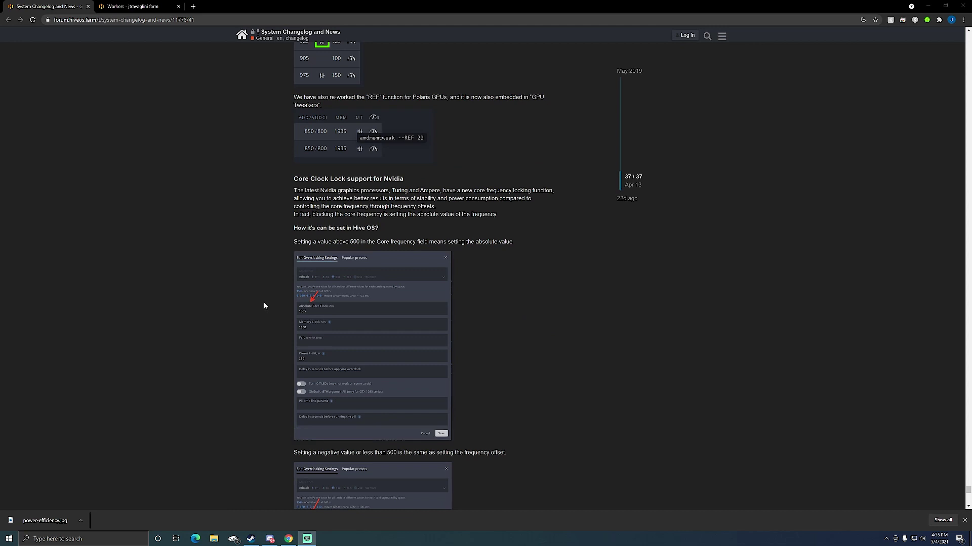
scroll(262, 302, "down", 3)
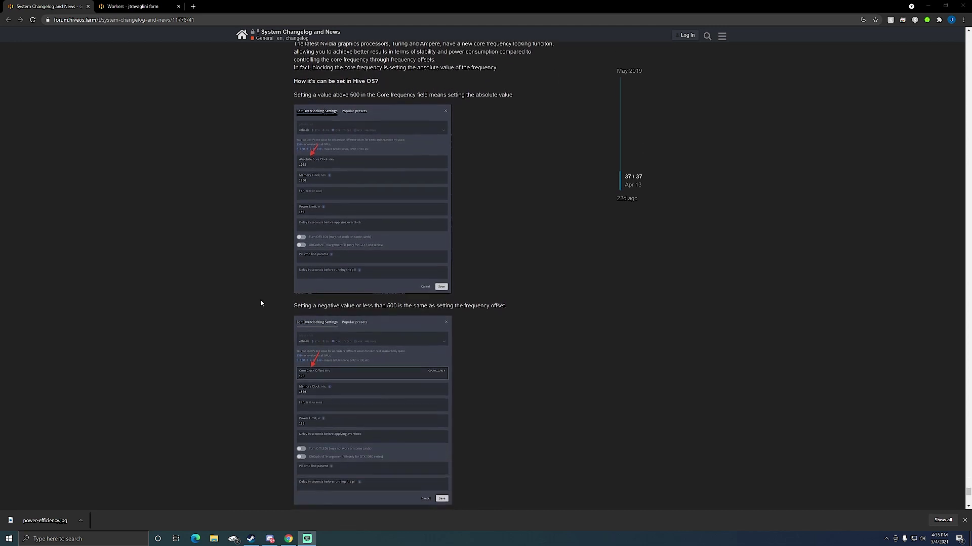
scroll(260, 302, "up", 2)
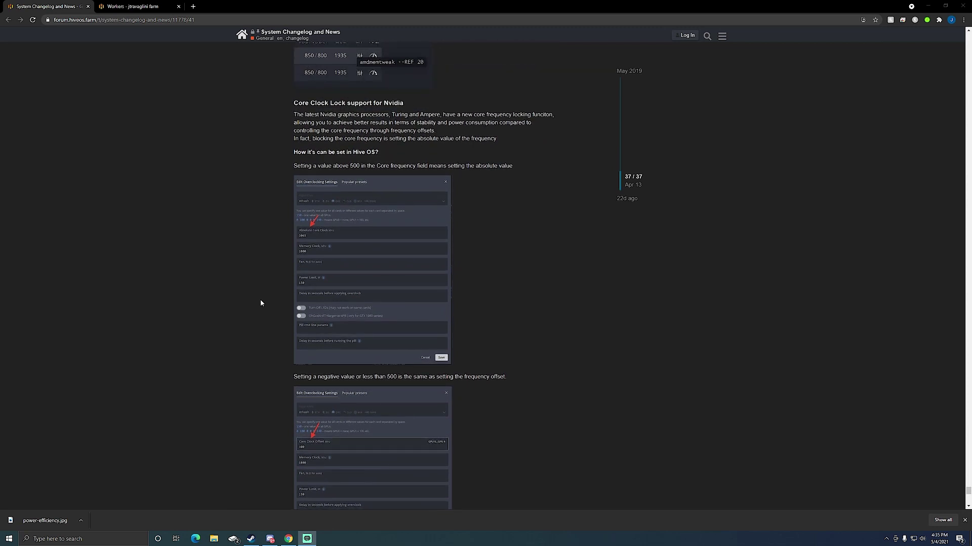
scroll(260, 302, "down", 2)
scroll(261, 302, "down", 4)
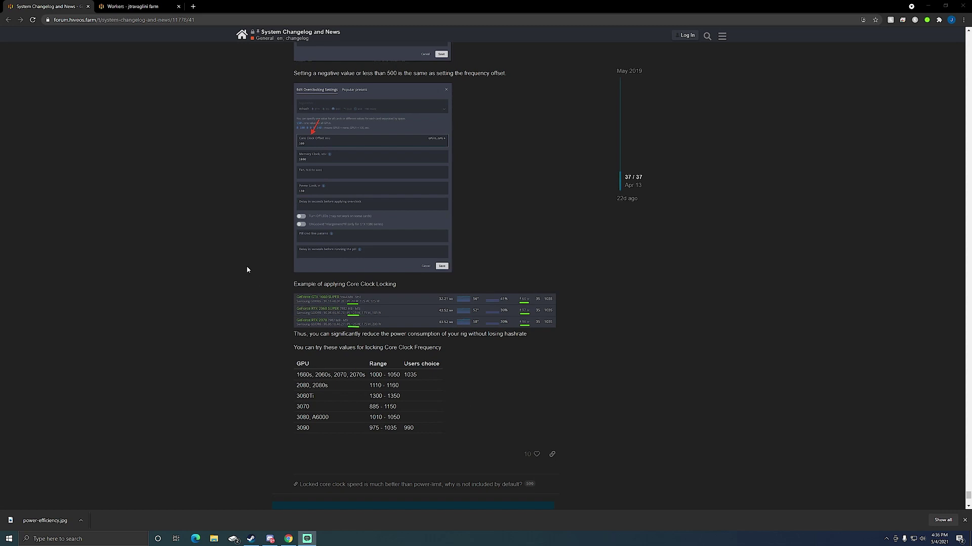
Switch to the farm's Workers list showing 4 workers with 25 GPUs
left_click(134, 6)
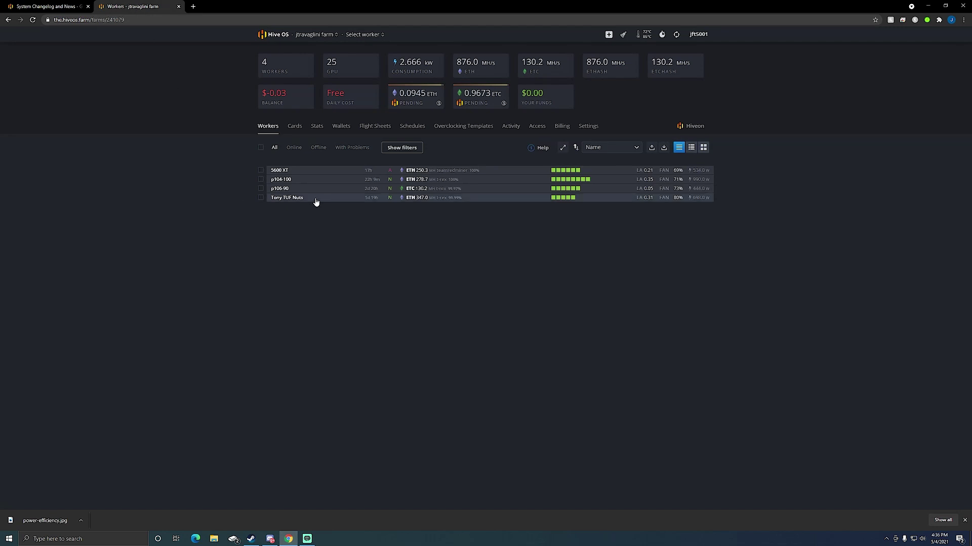
Open the Tony TUF Nuts worker to see its five RTX GPUs' clocks, power and hashrates
left_click(296, 198)
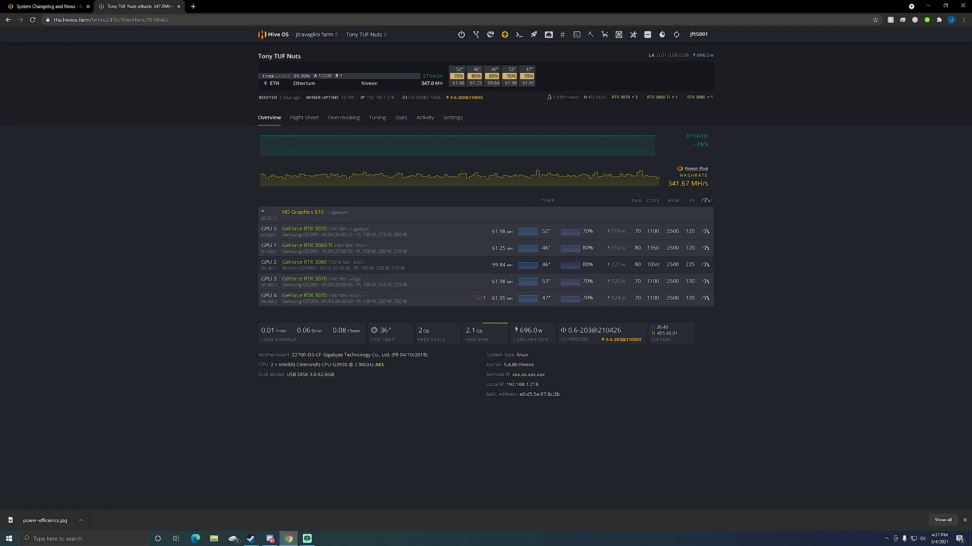
left_click(705, 234)
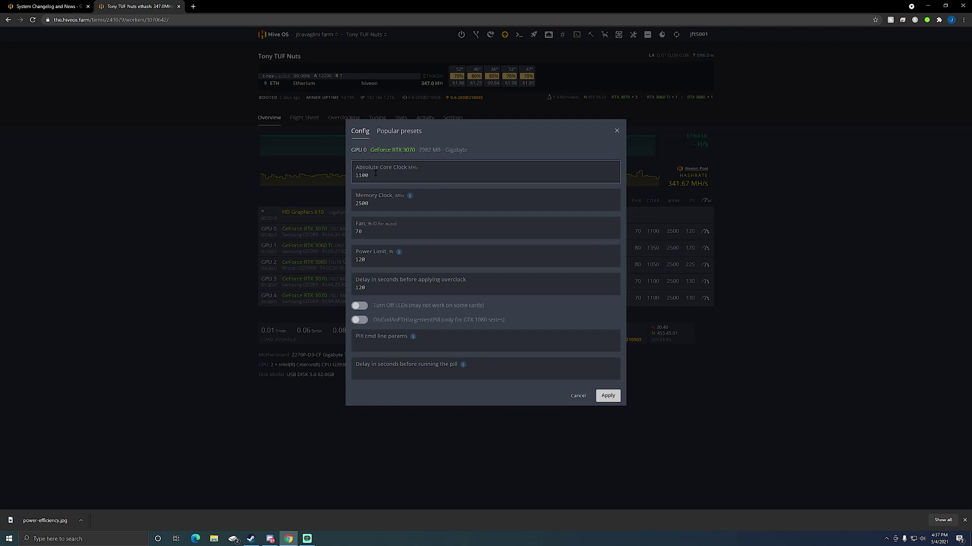
double_click(439, 174)
type("-200")
left_click_drag(370, 182, 317, 172)
type("1100")
left_click(577, 397)
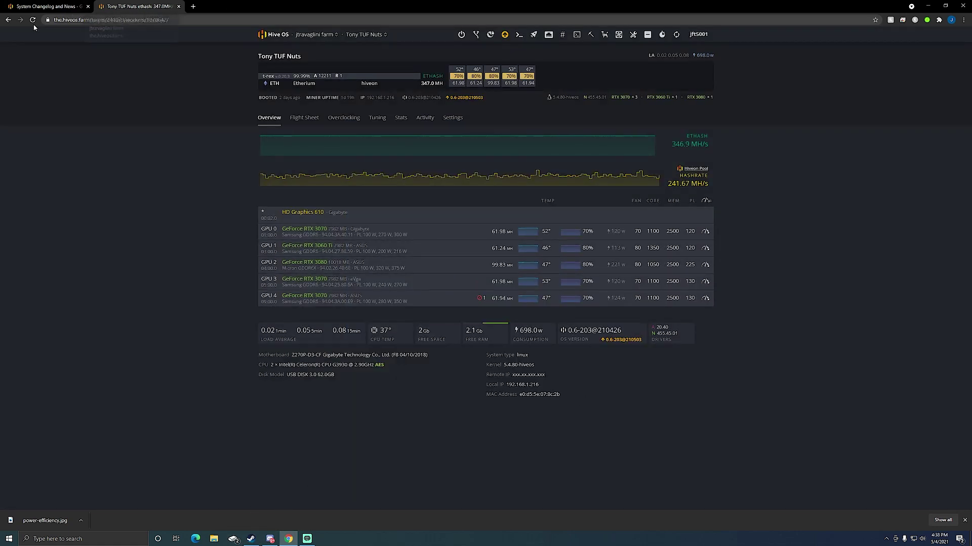
Review the changelog's GPU Tweakers section, then return to the Tony TUF Nuts worker page
left_click(48, 6)
scroll(405, 298, "up", 15)
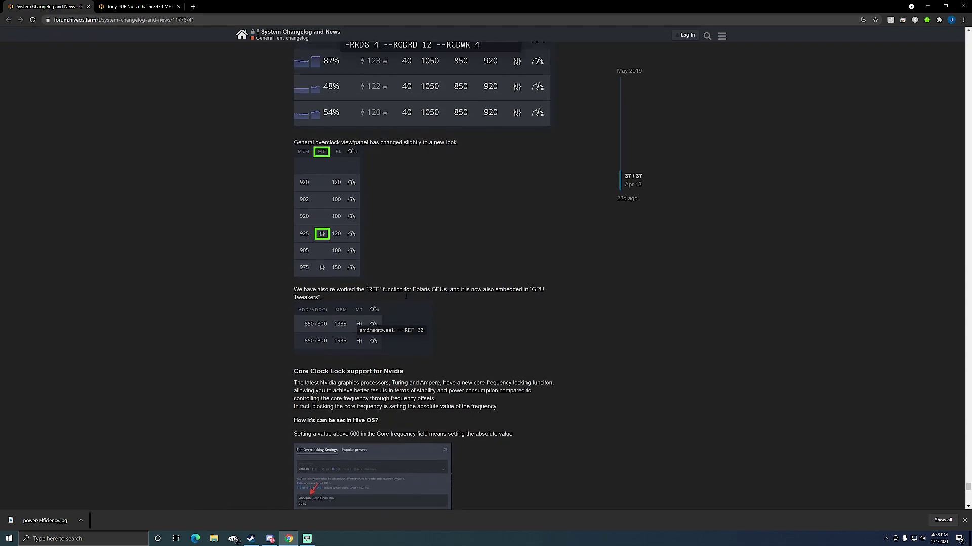
scroll(405, 300, "up", 5)
scroll(387, 291, "down", 2)
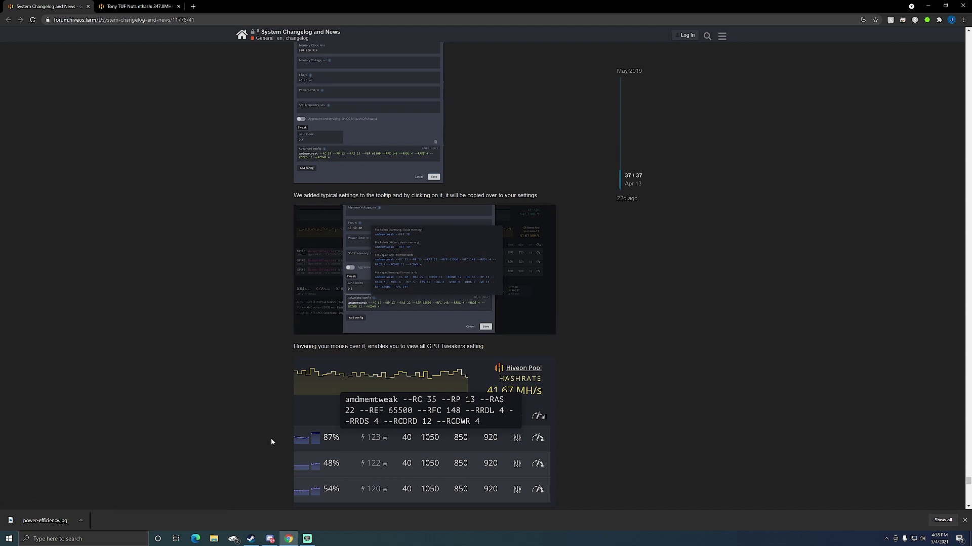
left_click(143, 6)
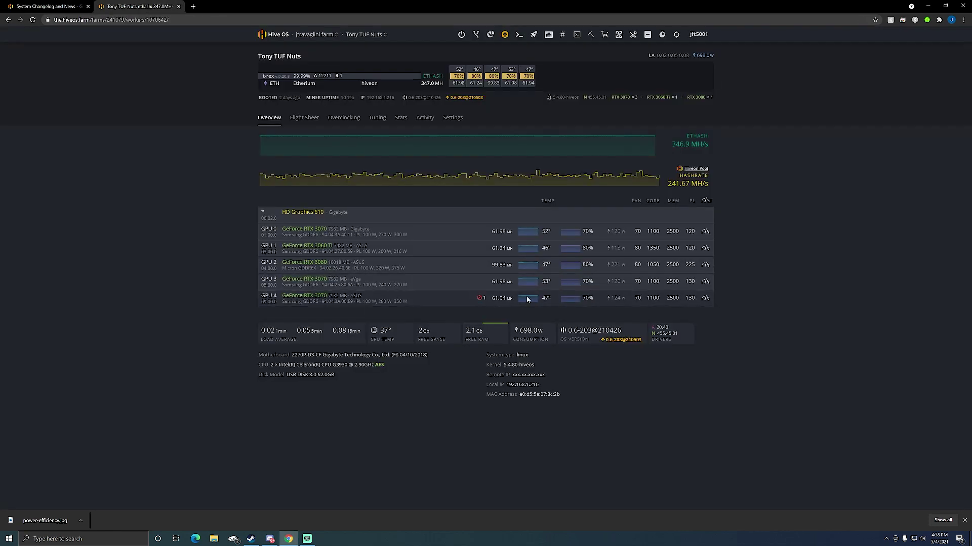
Start a Shell In A Box session on the rig, log in, then return to the worker overview
left_click(576, 36)
left_click(586, 131)
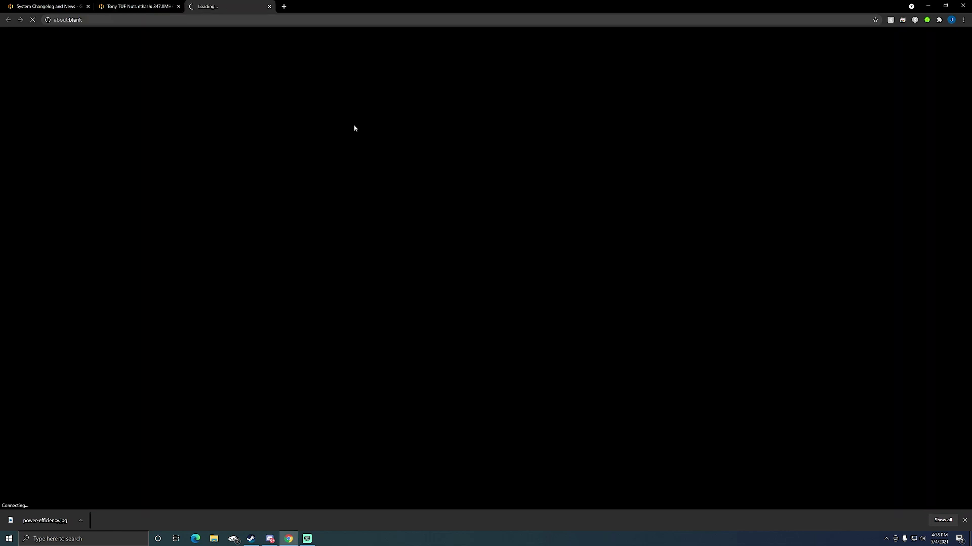
type("user")
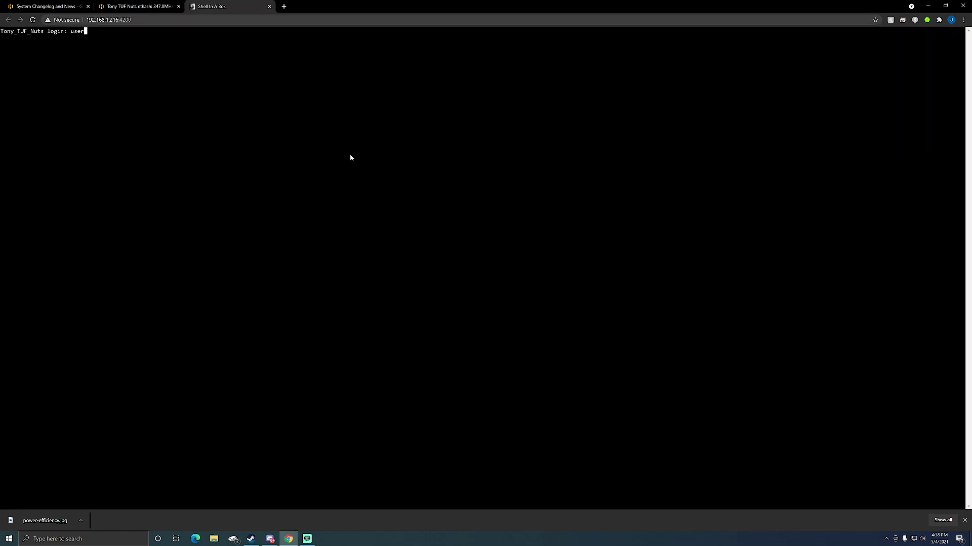
key("Return")
key("Return")
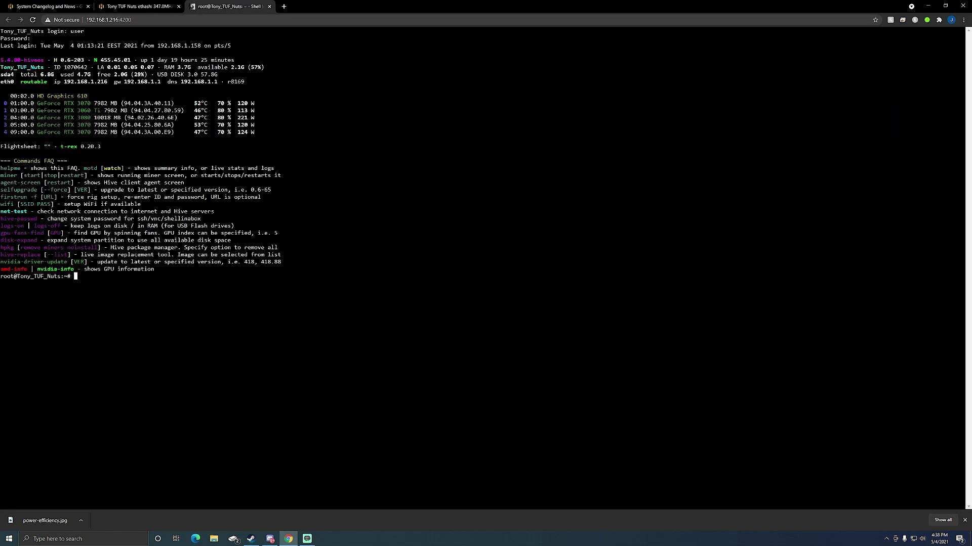
type("miner")
key("Return")
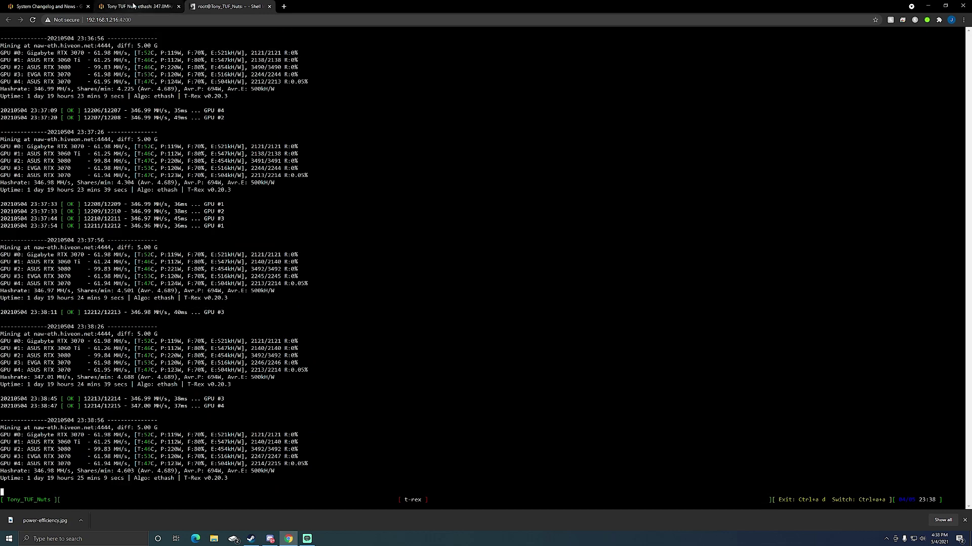
left_click(133, 6)
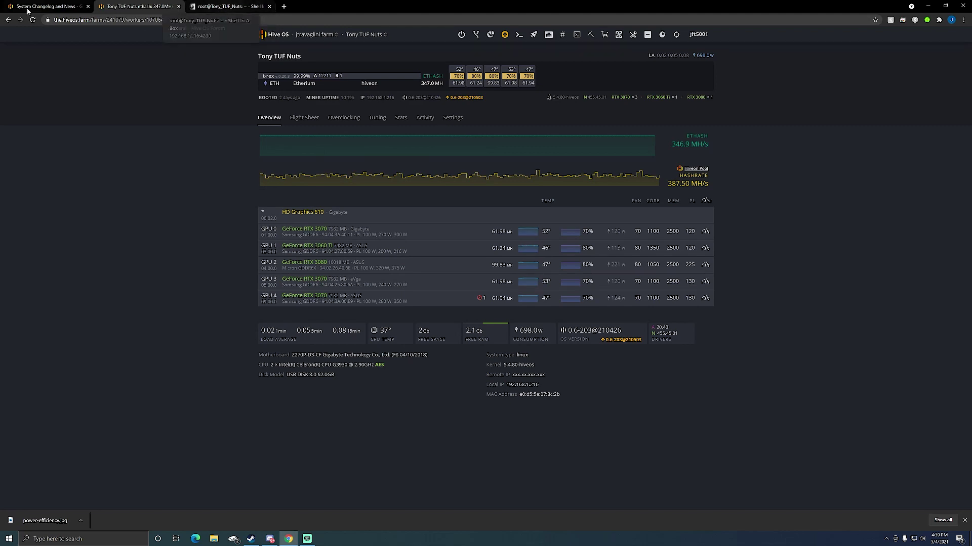
Switch back to the changelog post's Core Clock Locking example and suggested clock values table
left_click(48, 6)
scroll(224, 334, "down", 20)
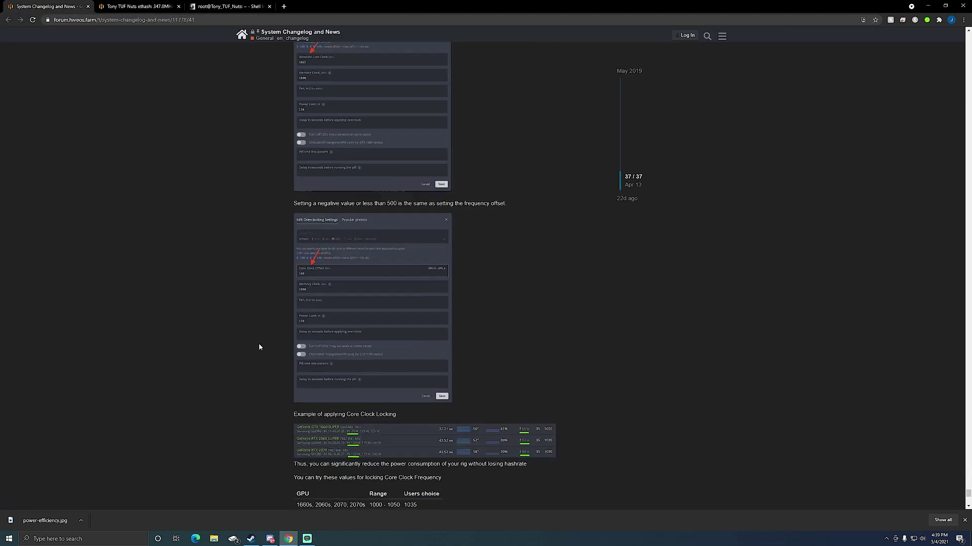
scroll(265, 339, "up", 3)
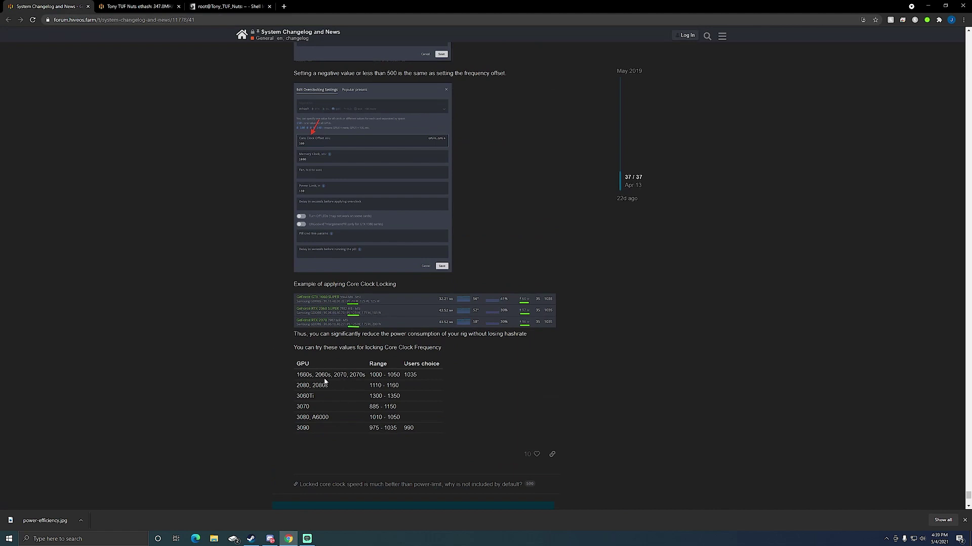
left_click(226, 7)
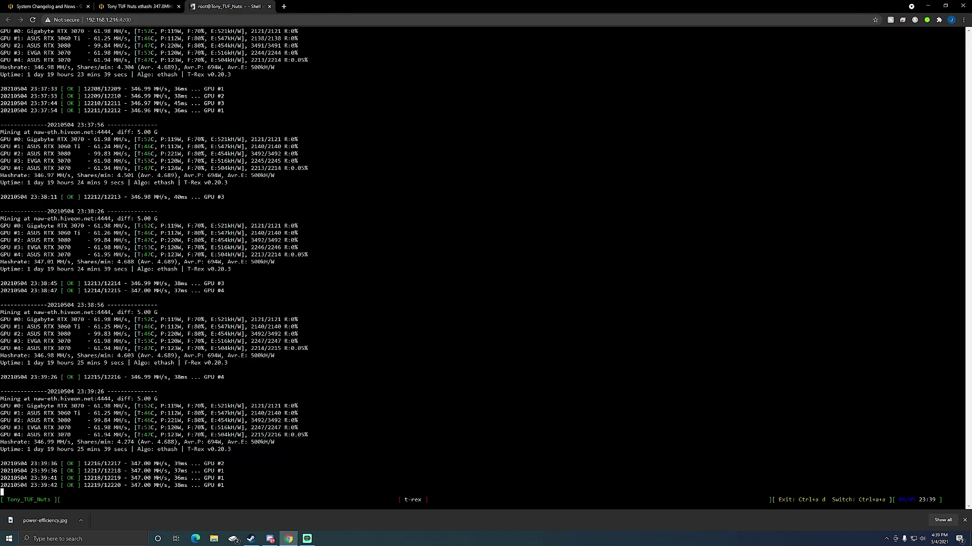
left_click(127, 9)
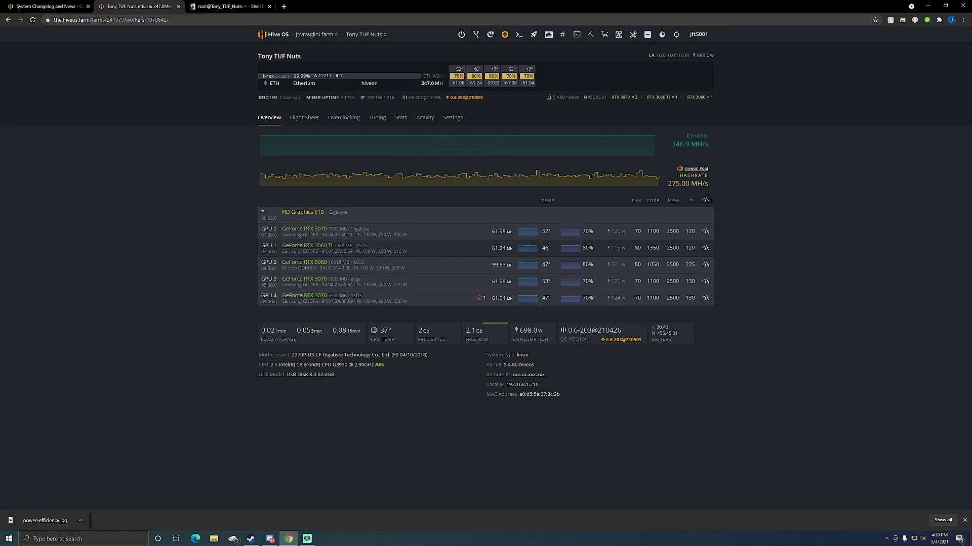
Highlight GPU #1's 547 kH/W efficiency in the T-Rex log, then return to the worker overview
left_click(231, 6)
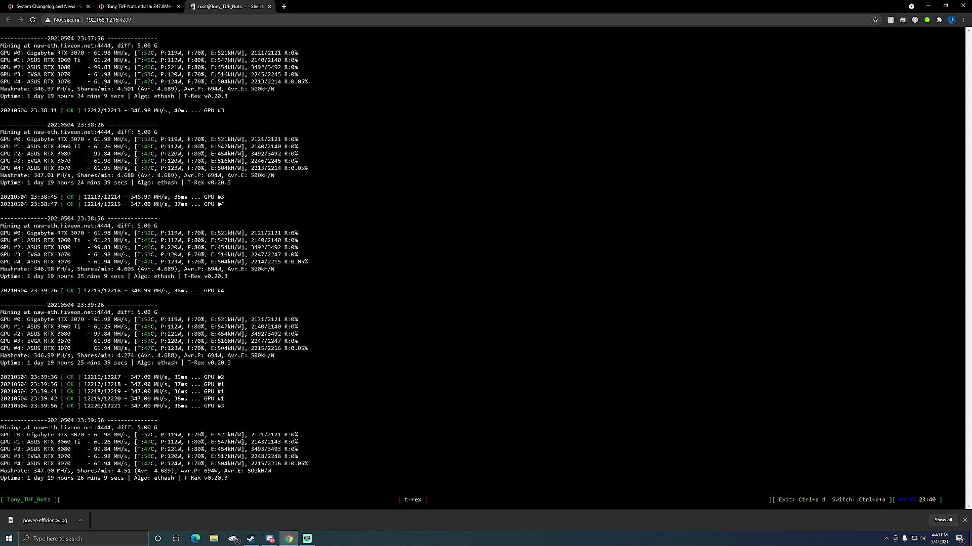
mouse_move(210, 240)
left_mouse_down()
mouse_move(244, 240)
mouse_move(210, 240)
left_mouse_up()
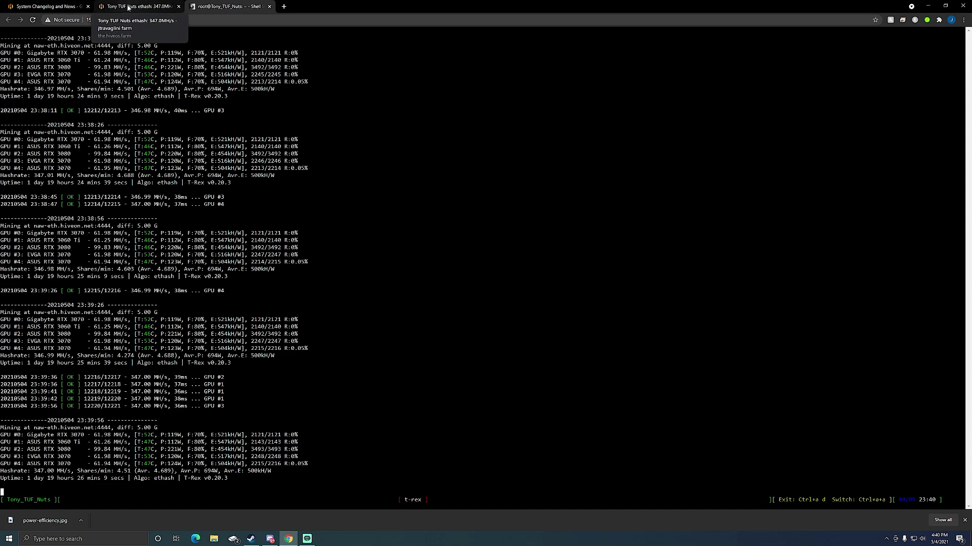
left_click(131, 7)
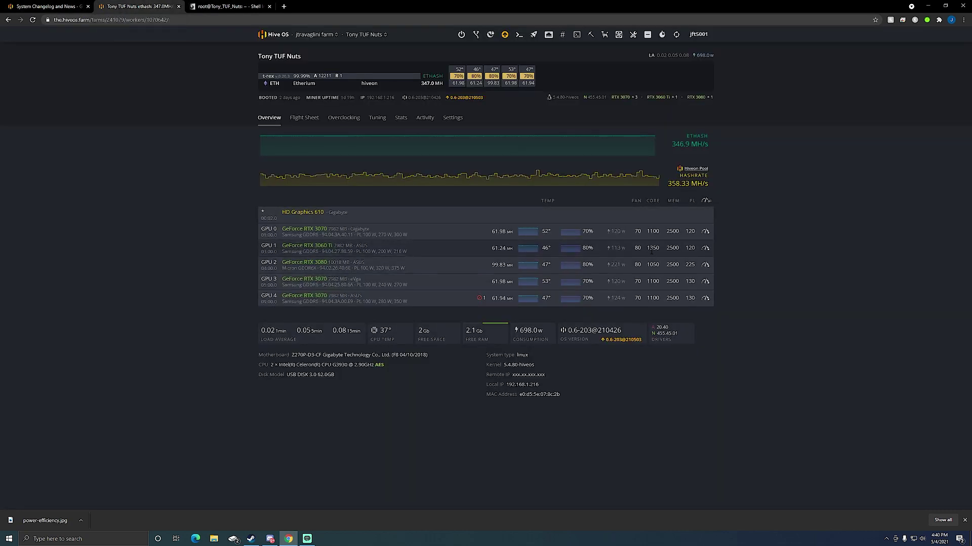
left_click(48, 6)
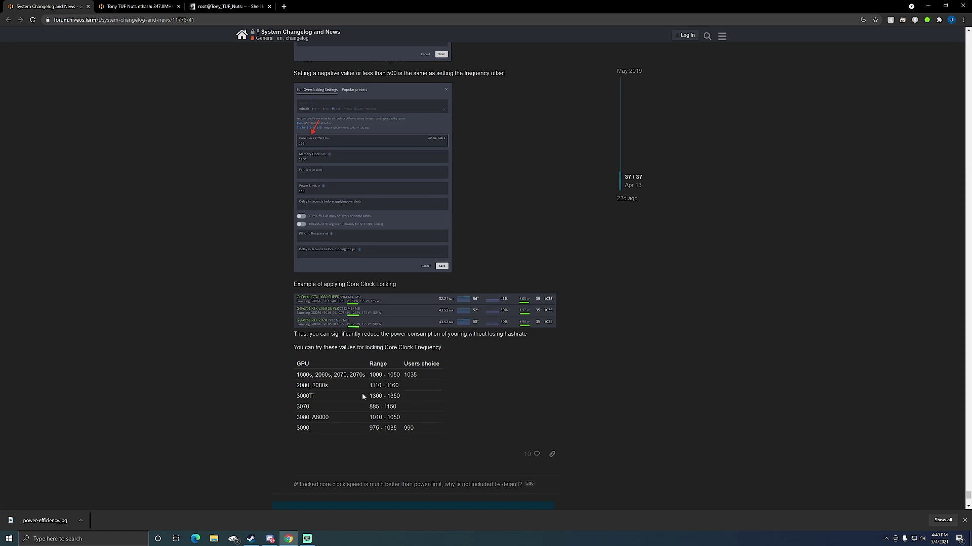
left_click(139, 6)
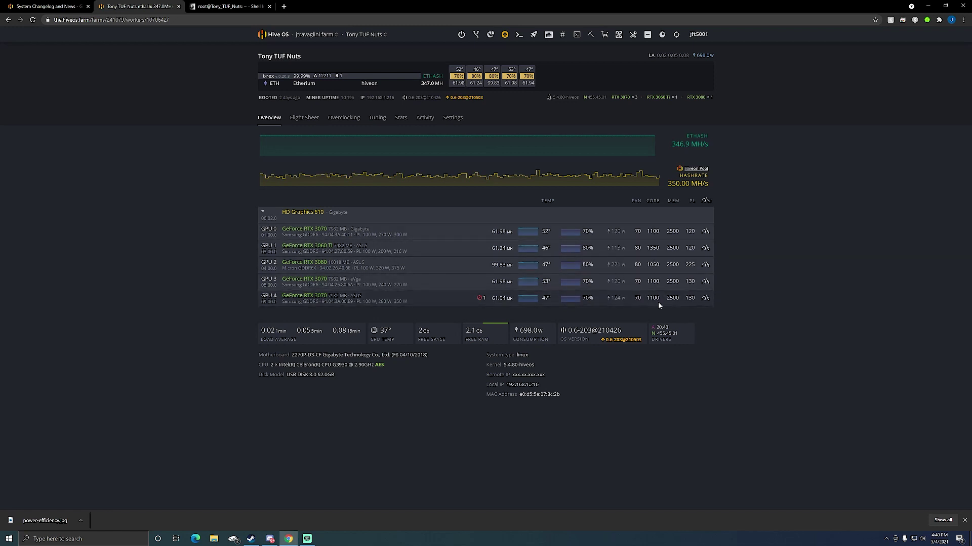
key("ctrl+shift+Tab")
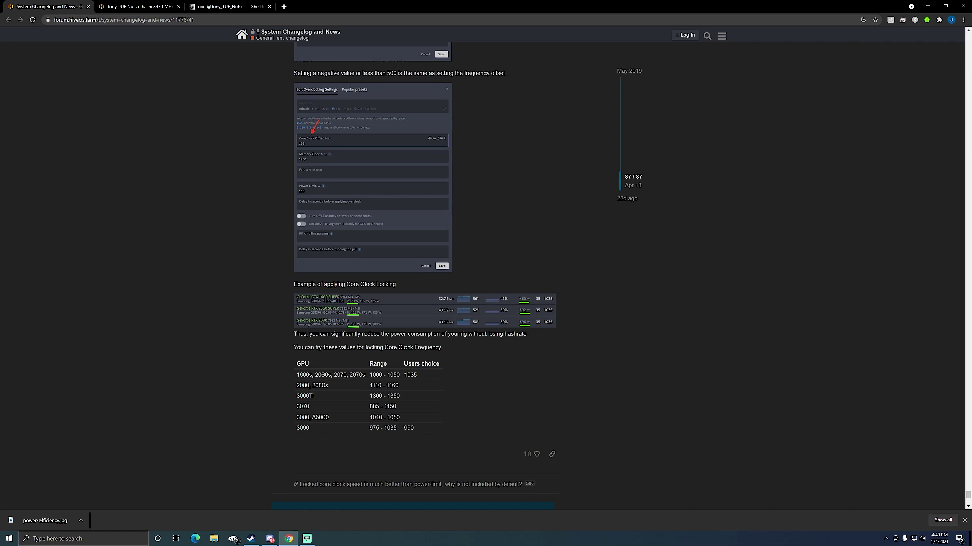
left_click(229, 6)
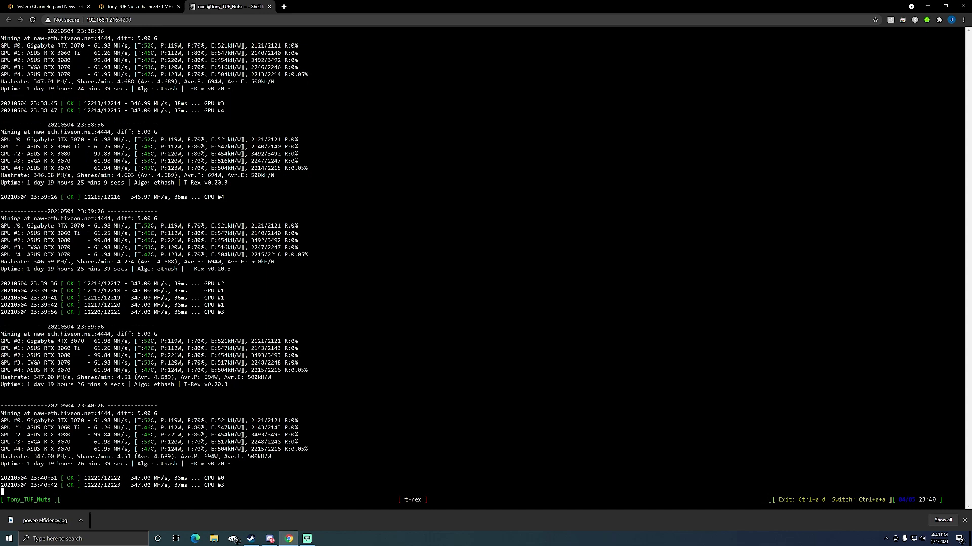
Compare the worker overview with the miner log, ending on the forum changelog post
left_click(136, 6)
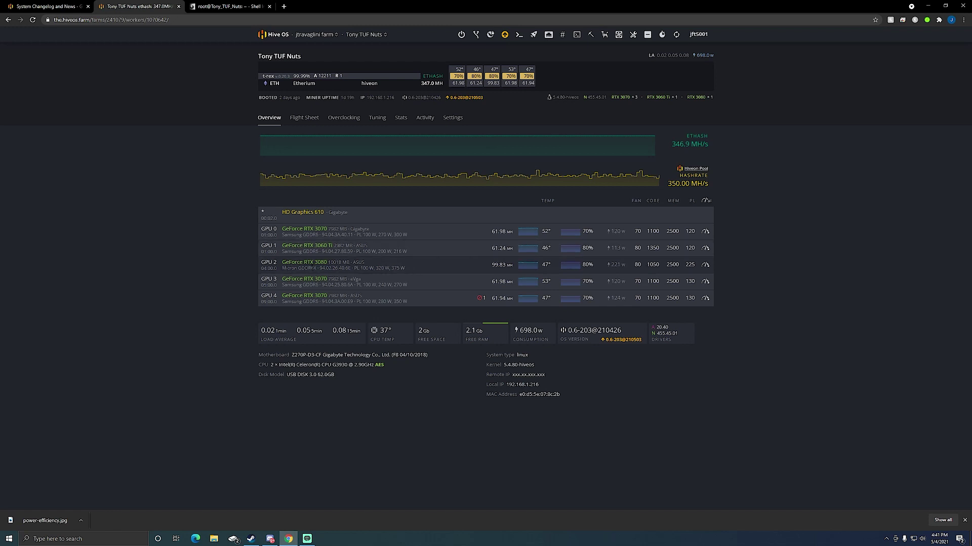
left_click(226, 6)
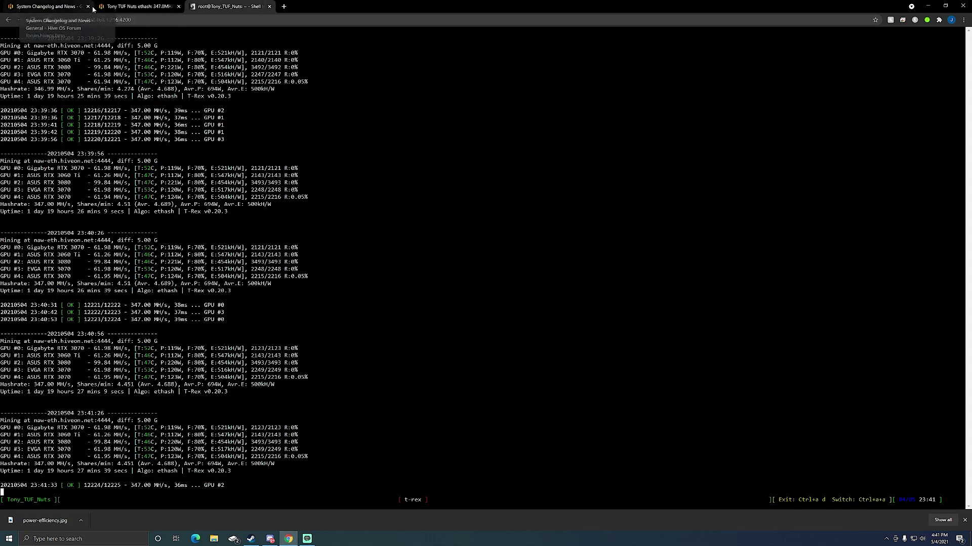
left_click(128, 6)
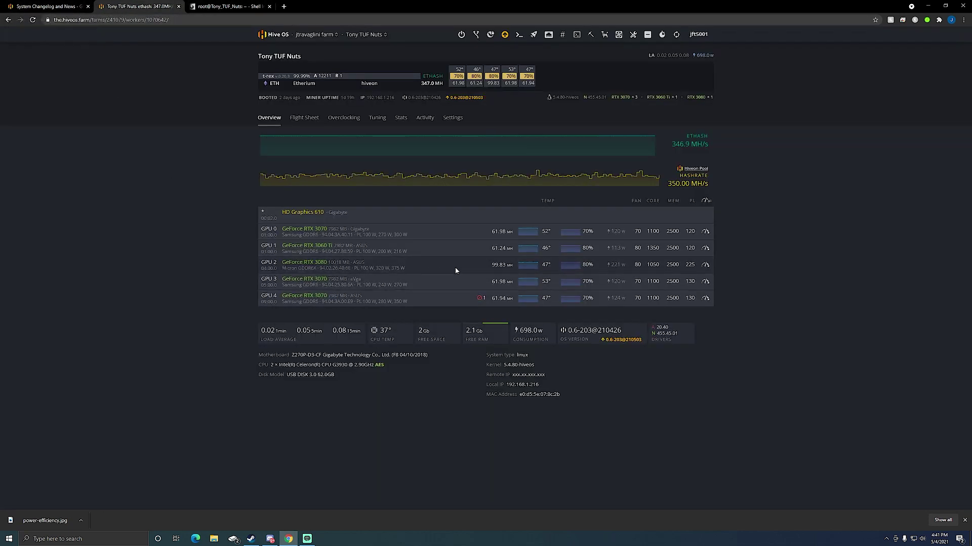
left_click(54, 5)
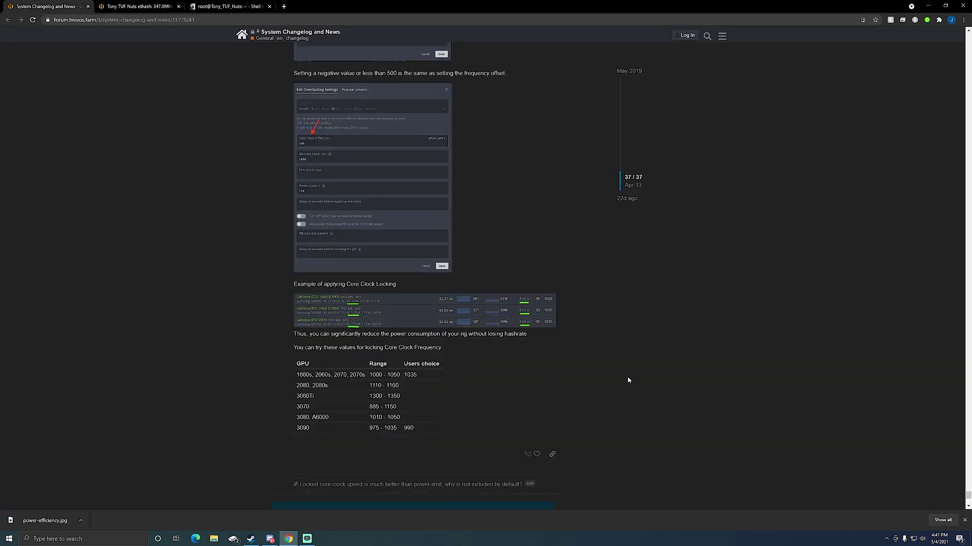
Review the per-GPU suggested core clock ranges table, then return to the Hive OS worker tab
scroll(628, 380, "up", 1)
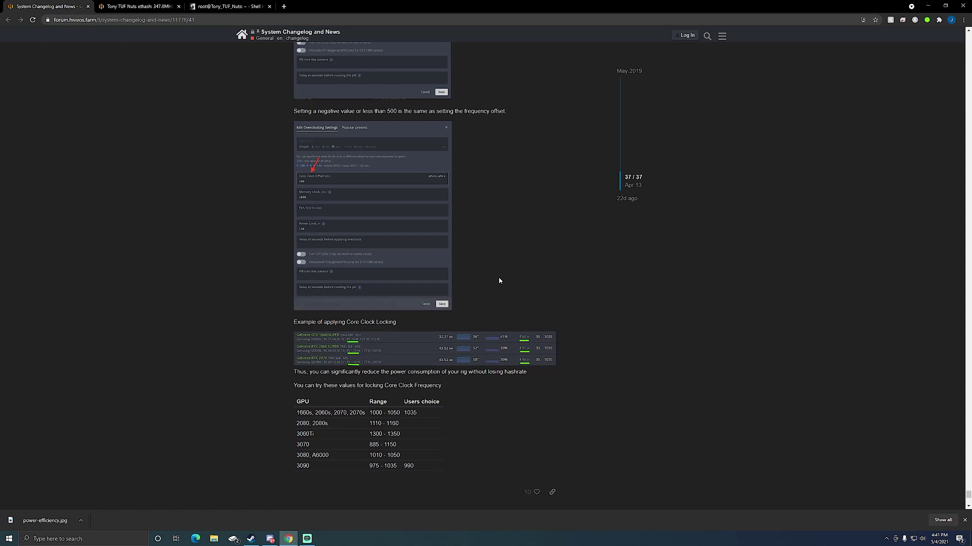
scroll(568, 311, "down", 1)
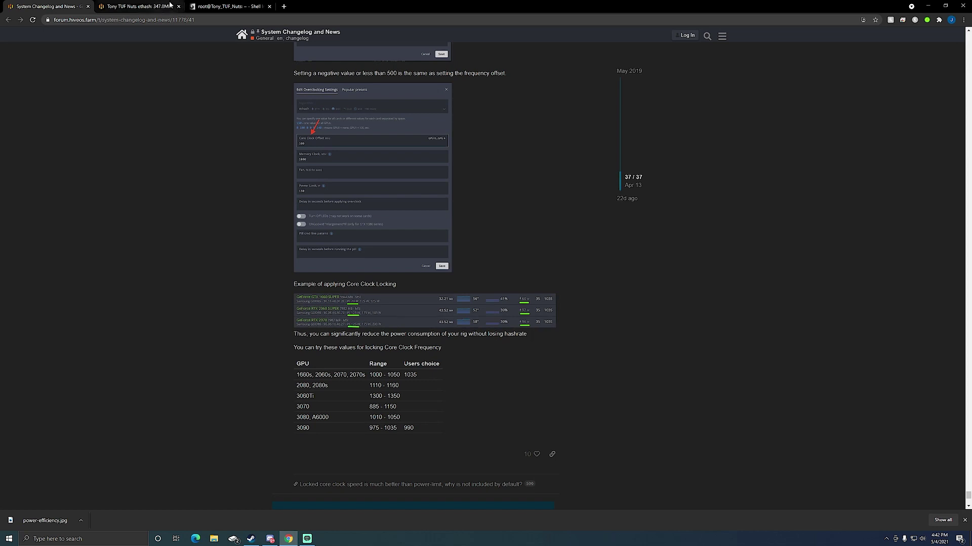
left_click(139, 6)
Check the 5600 XT worker's six-card overview, then switch back to the five-GPU RTX rig
mouse_move(366, 40)
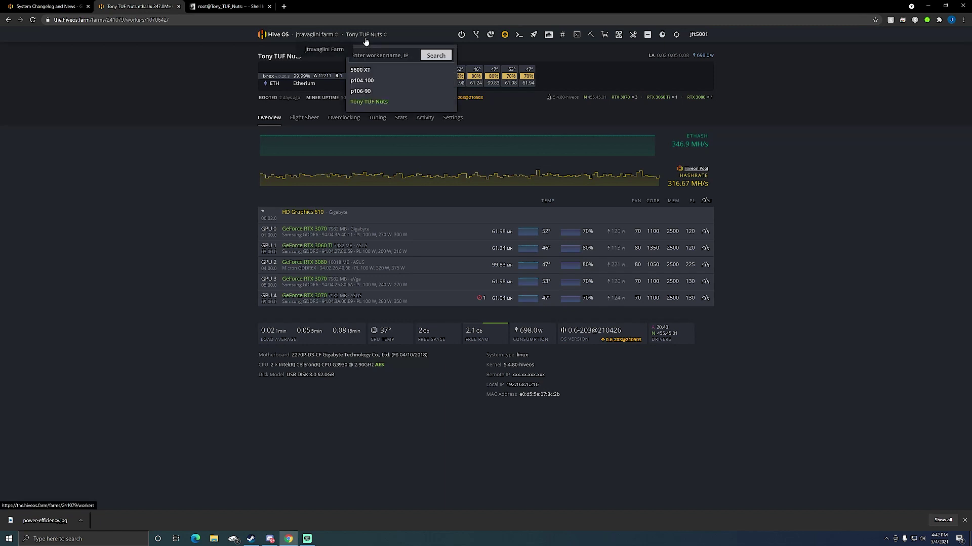
left_click(361, 70)
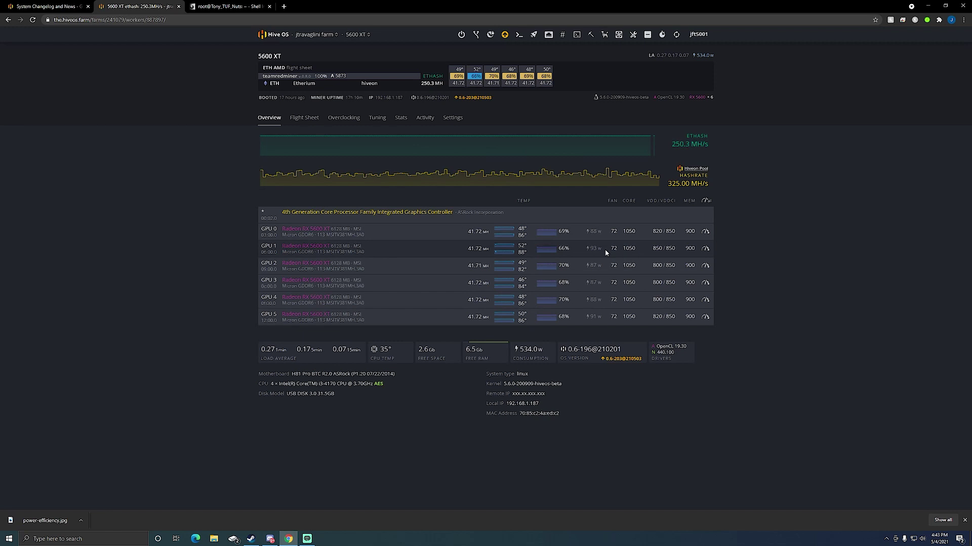
left_click(358, 35)
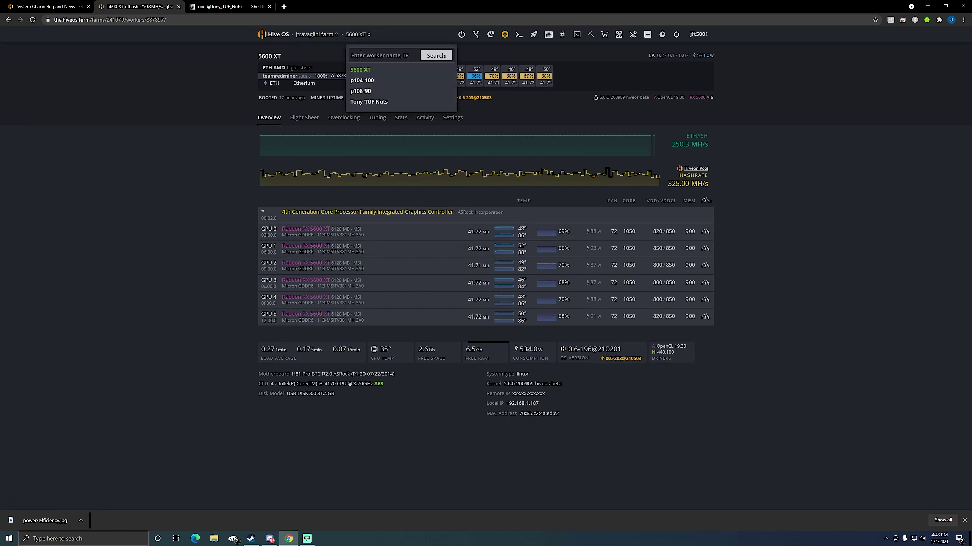
left_click(369, 102)
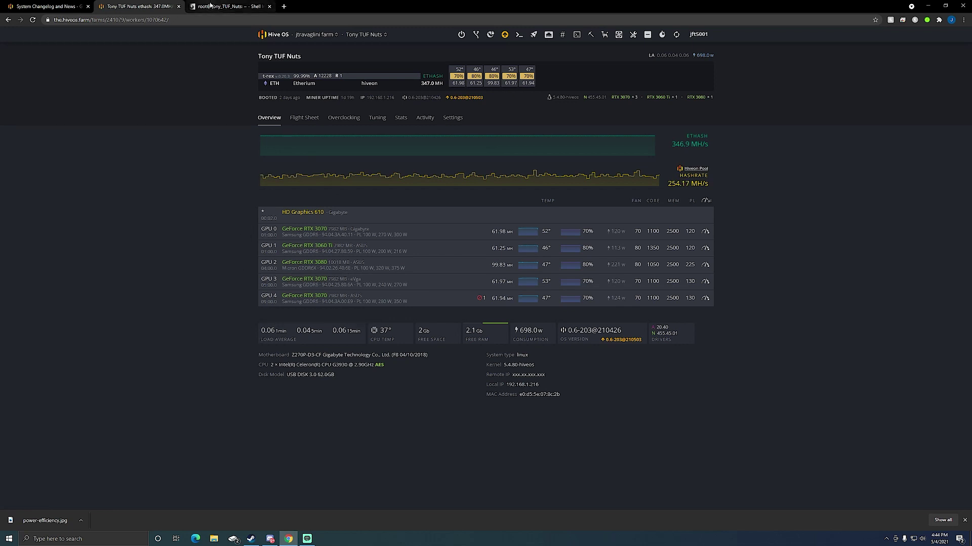
Return to the forum changelog post and scroll to the section on core values above 500 setting an absolute clock
key("ctrl+shift+Tab")
scroll(261, 291, "up", 1)
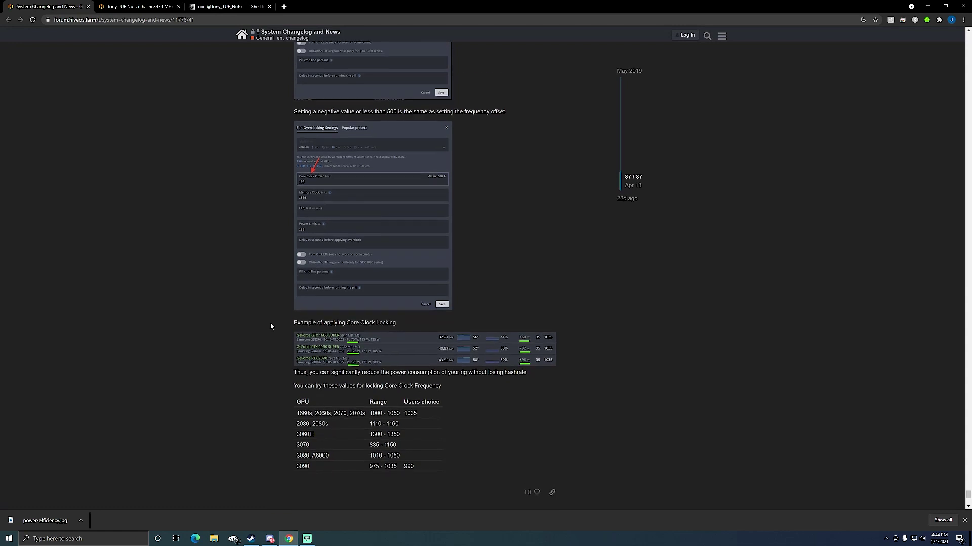
scroll(271, 326, "up", 1)
scroll(270, 326, "up", 4)
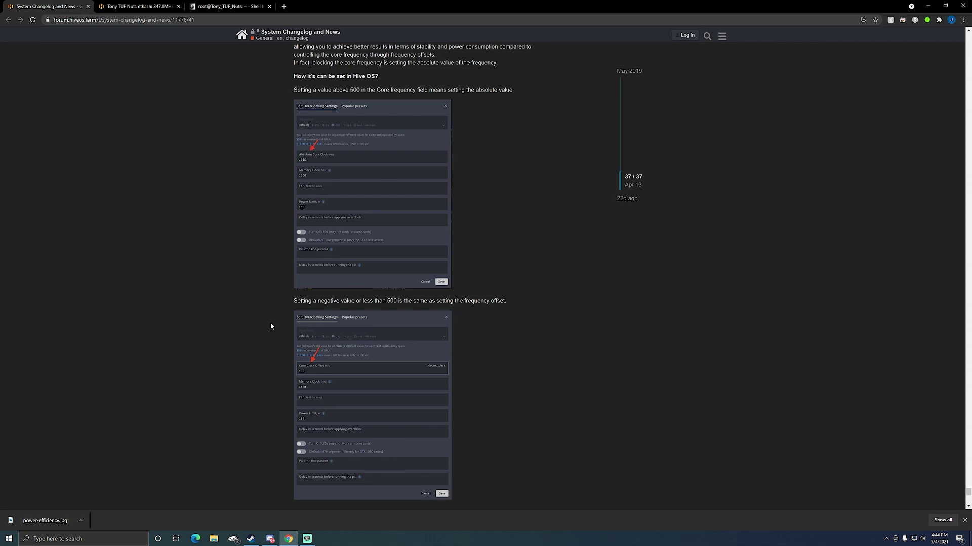
scroll(270, 326, "down", 1)
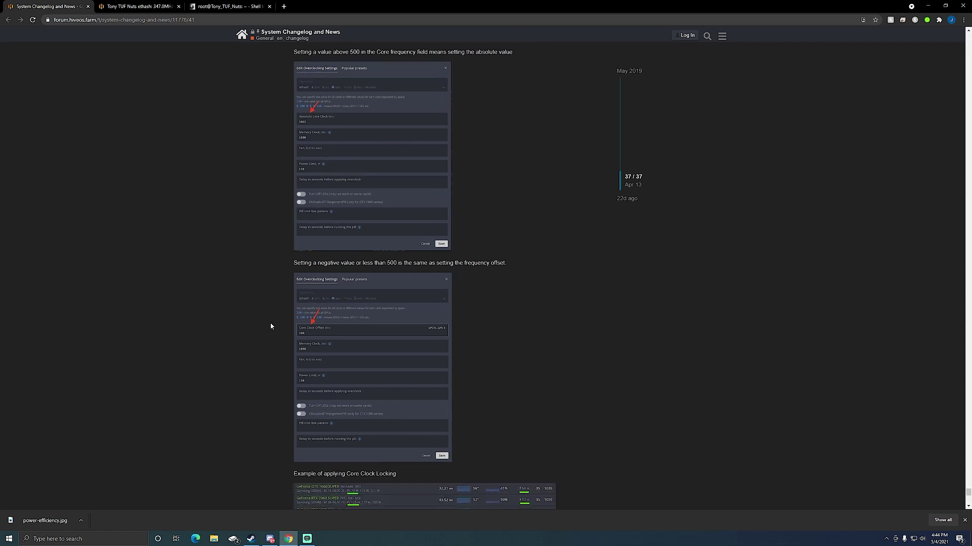